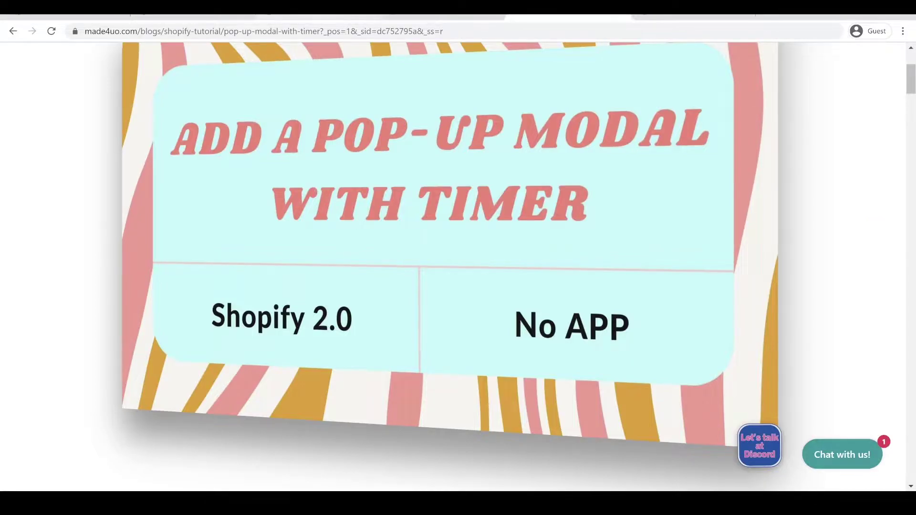
In the theme editor preview, try the Subscribe today! pop-up's Email field and Count me in! button.
left_click(317, 16)
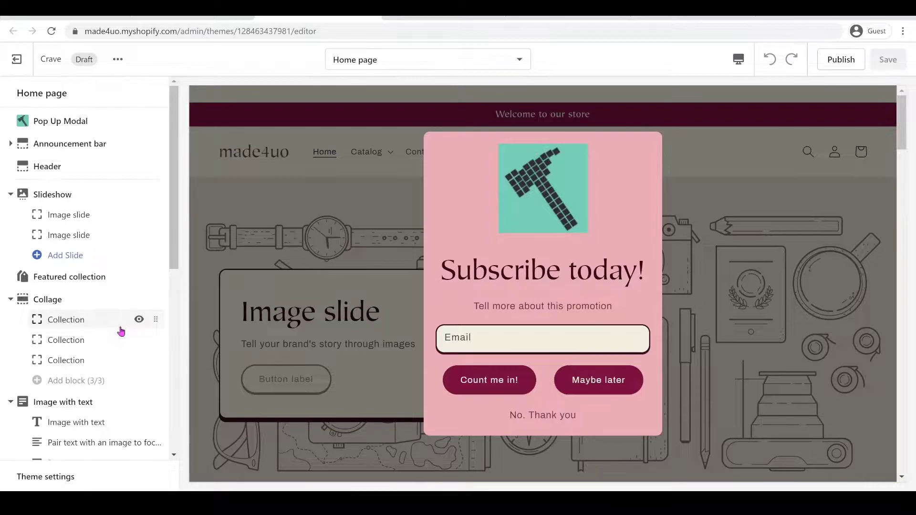
left_click(477, 339)
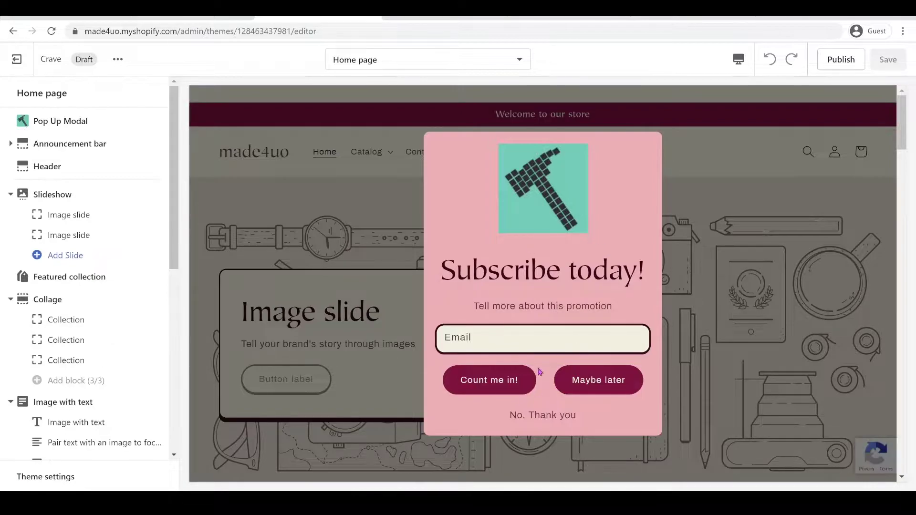
left_click(450, 380)
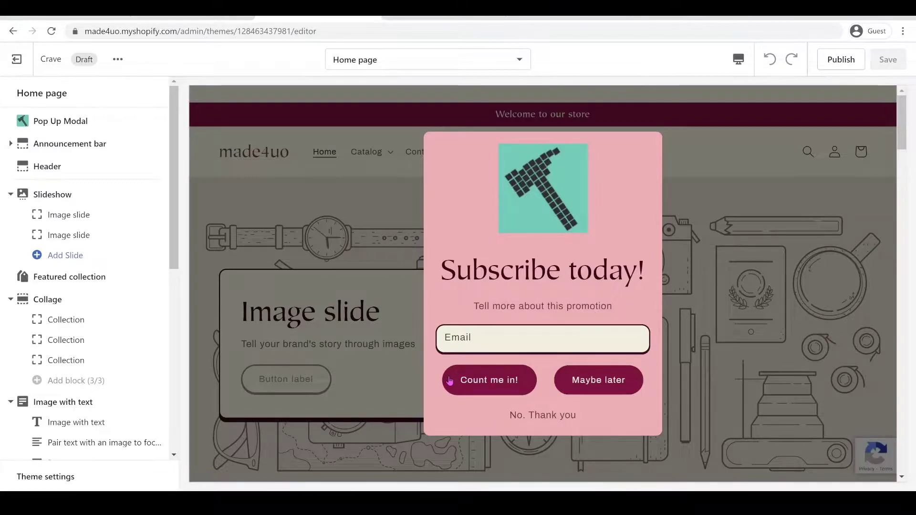
Leave the theme editor and check that the Customers page has no customers yet.
left_click(17, 59)
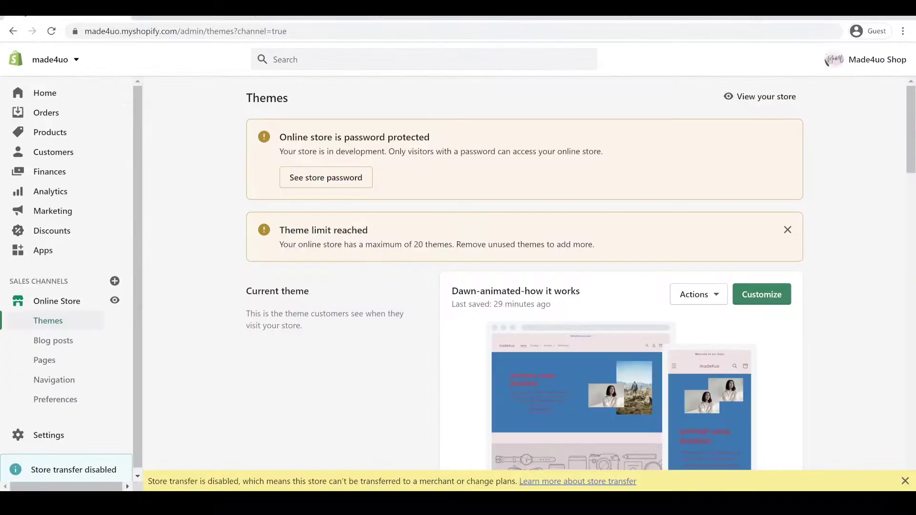
left_click(54, 152)
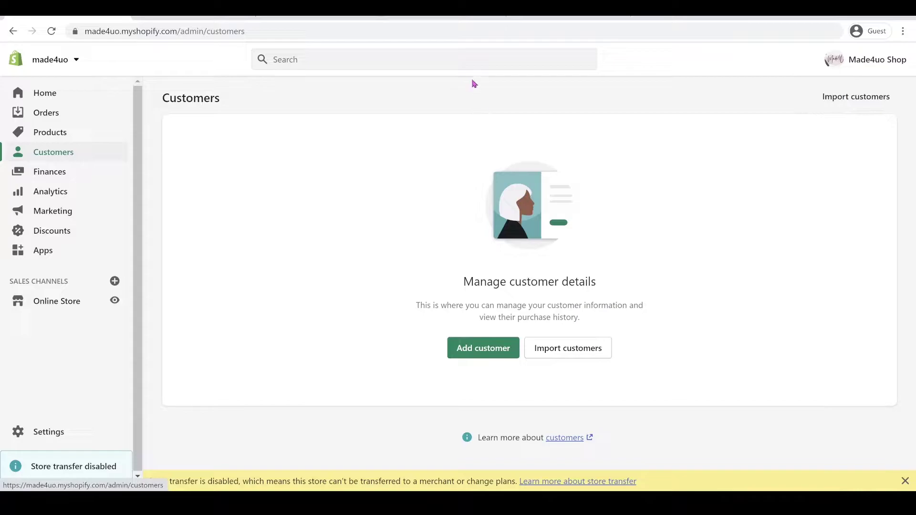
Enter an email address in the preview pop-up and submit it with Count me in!
left_click(320, 9)
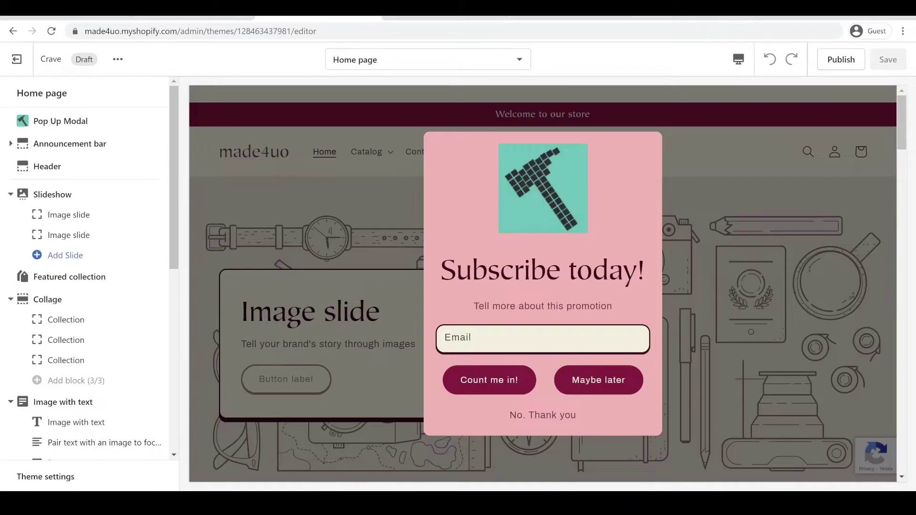
left_click(487, 340)
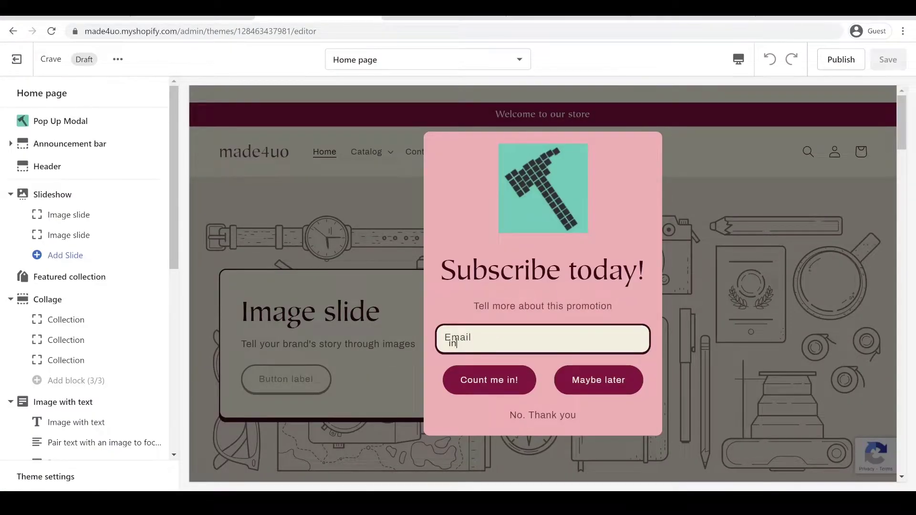
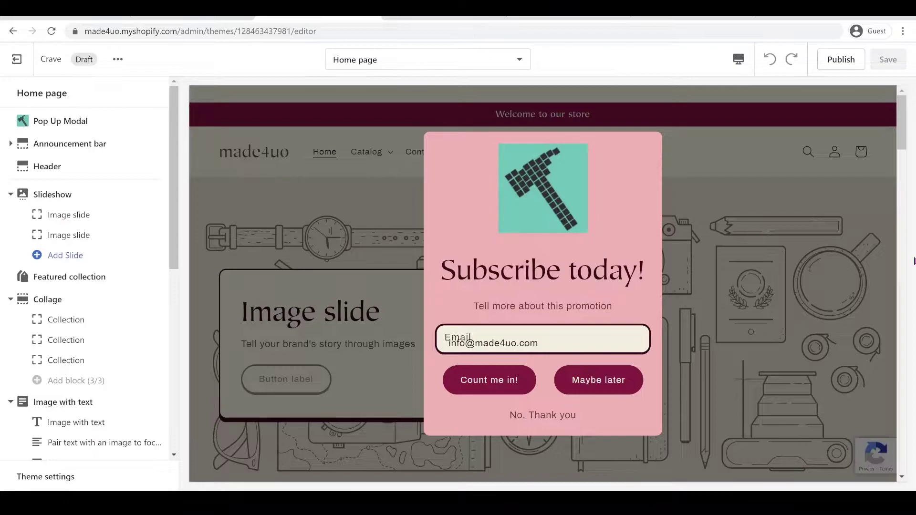
left_click(489, 381)
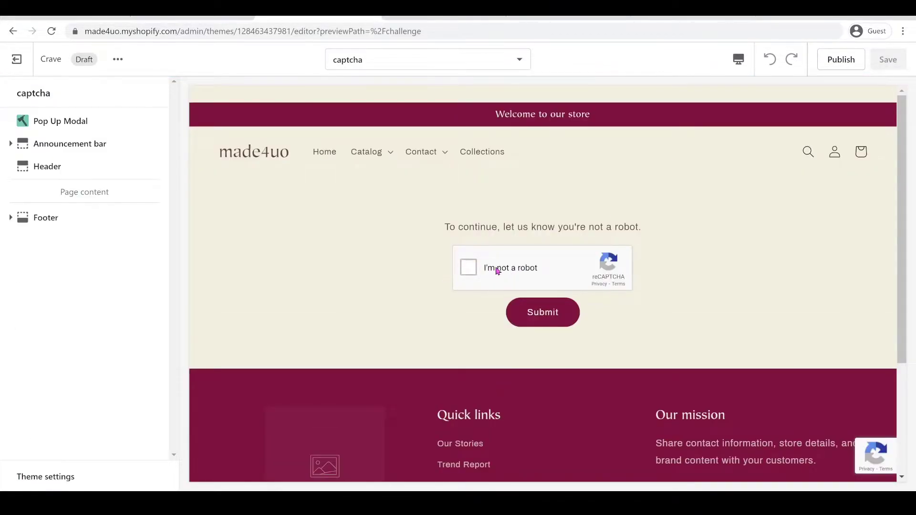
Pass the reCAPTCHA check by selecting the matching images, verifying, and submitting the form.
left_click(496, 270)
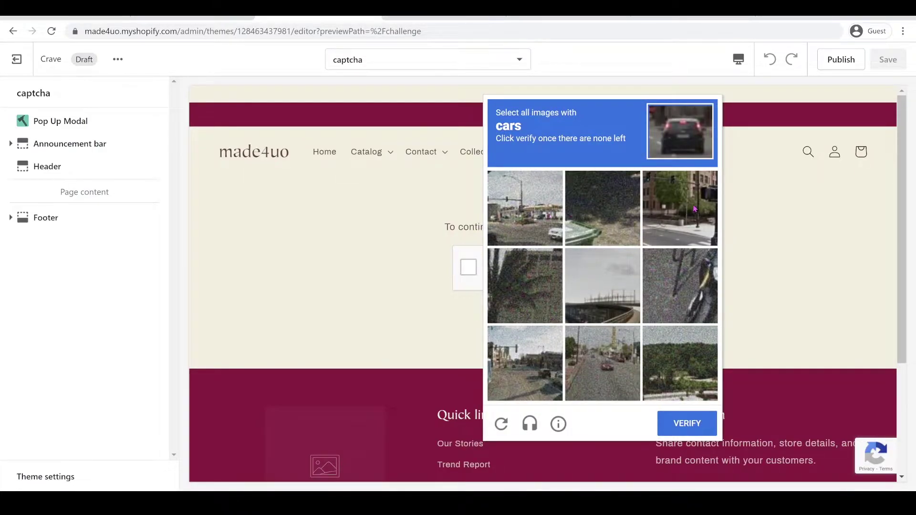
scroll(691, 213, "down", 3)
left_click(611, 369)
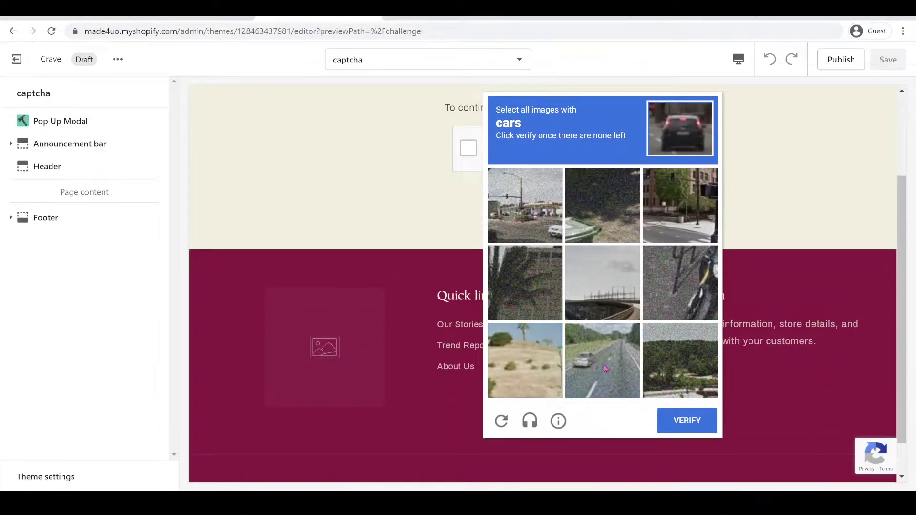
left_click(687, 420)
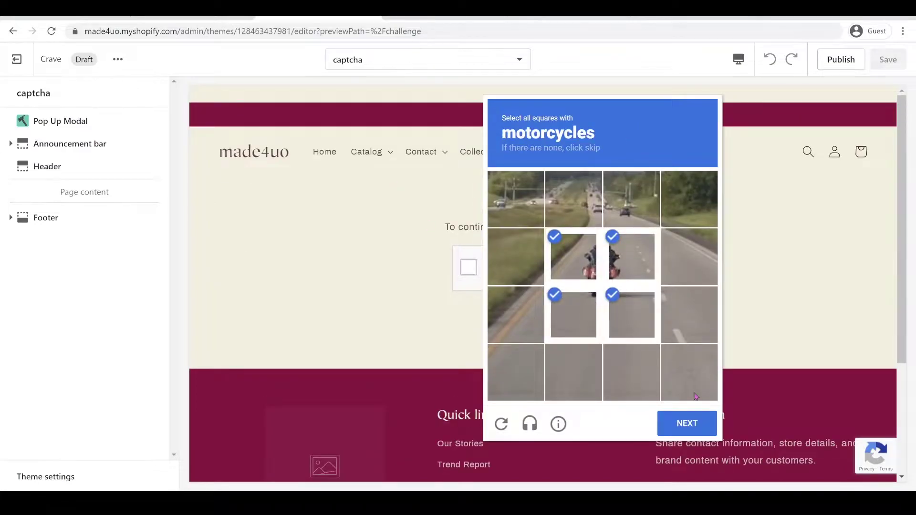
left_click(687, 423)
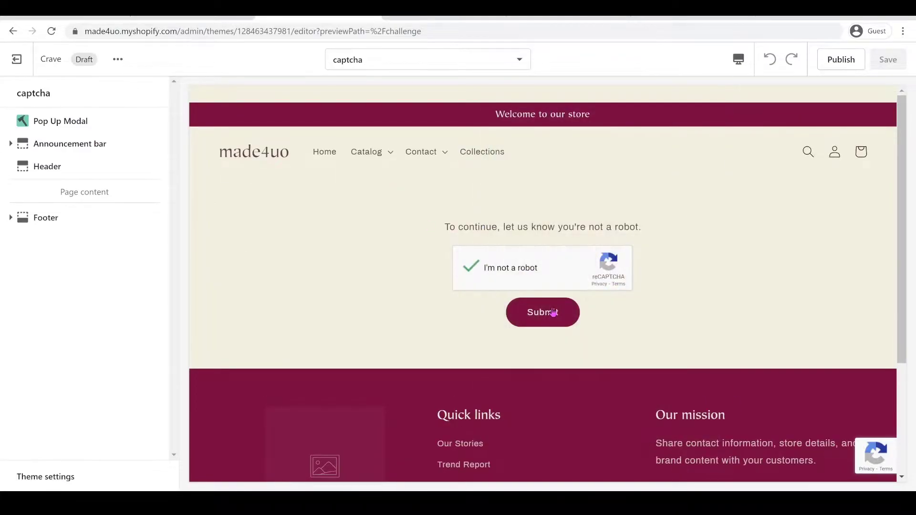
left_click(553, 312)
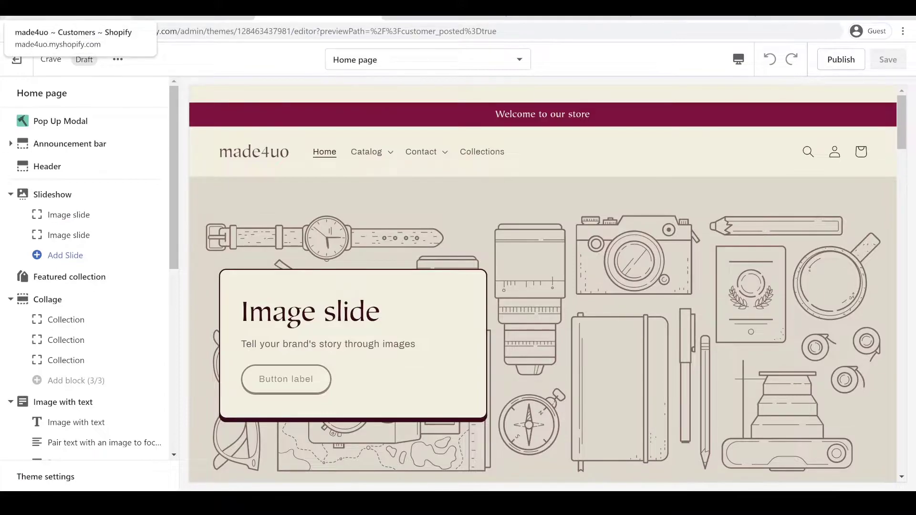
Reload the Customers page to confirm the new subscriber appears.
left_click(76, 10)
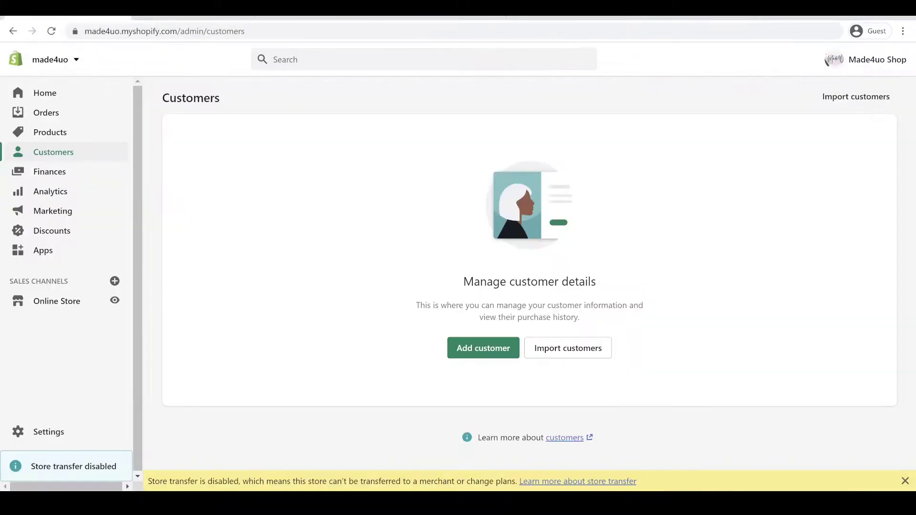
left_click(48, 33)
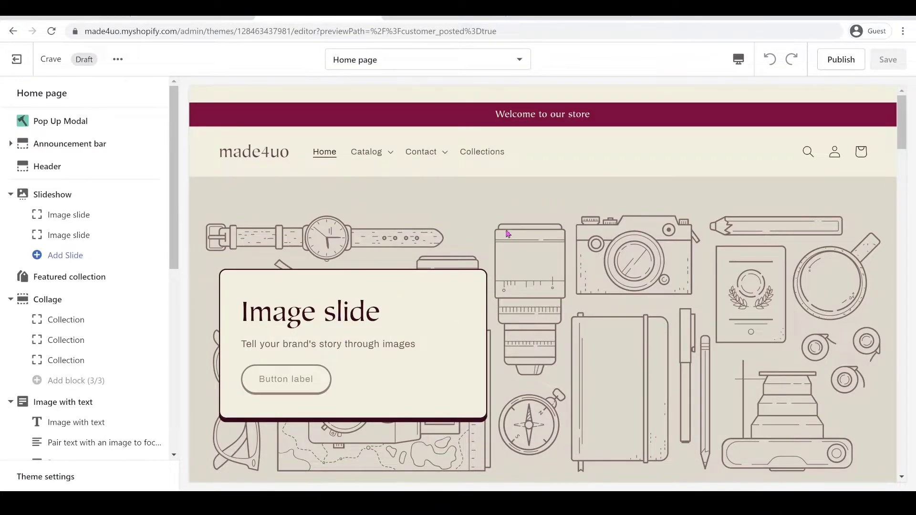
Uncomment the localStorage opt-out reset on line 100 of pop-up.liquid, save, and reload the preview.
key("ctrl+Tab")
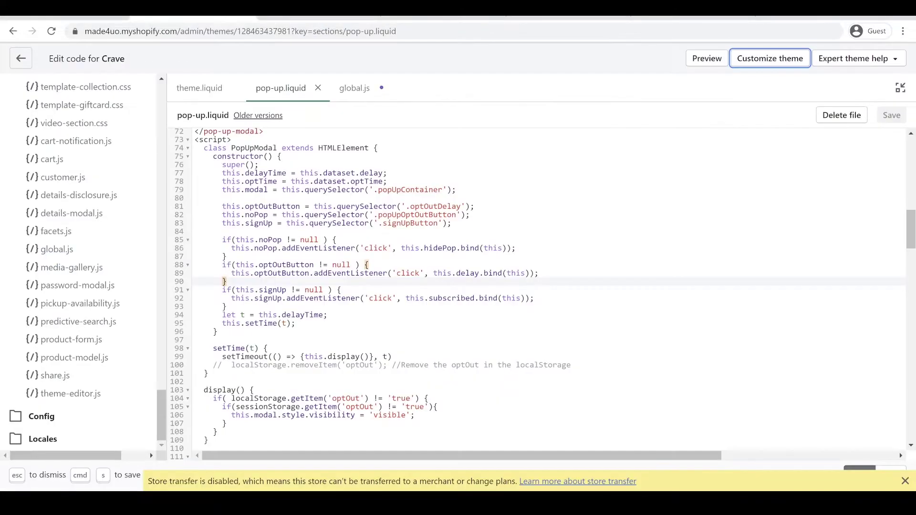
left_click(218, 365)
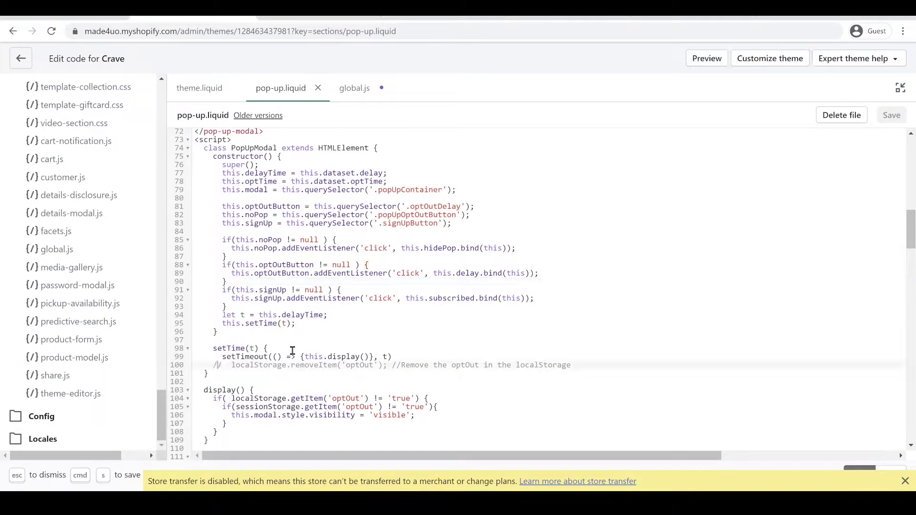
key("BackSpace")
key("BackSpace")
key("super+s")
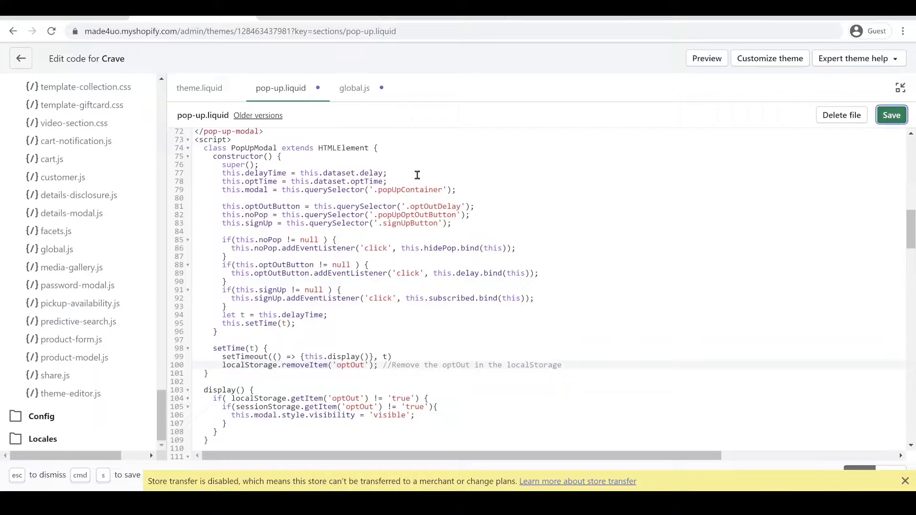
key("ctrl+shift+Tab")
left_click(51, 31)
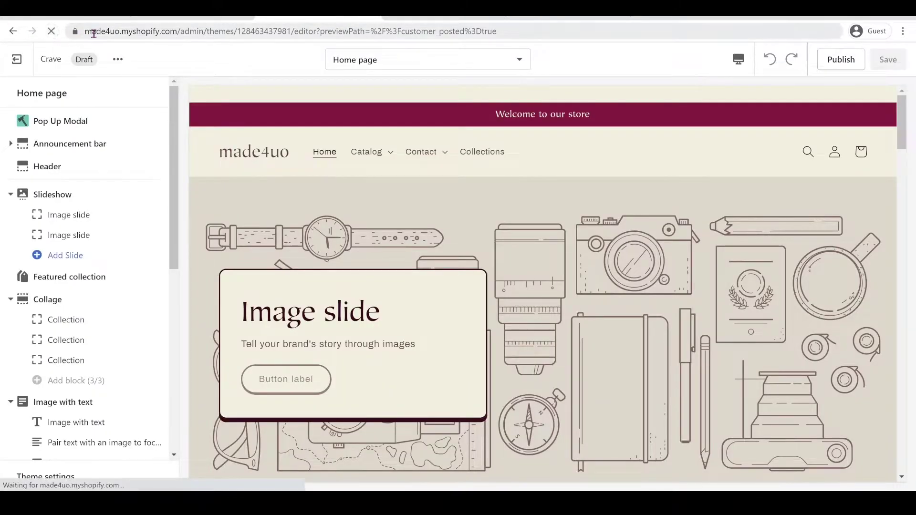
Comment out line 100 again with // and save pop-up.liquid.
key("ctrl+Tab")
type("//")
key("super+s")
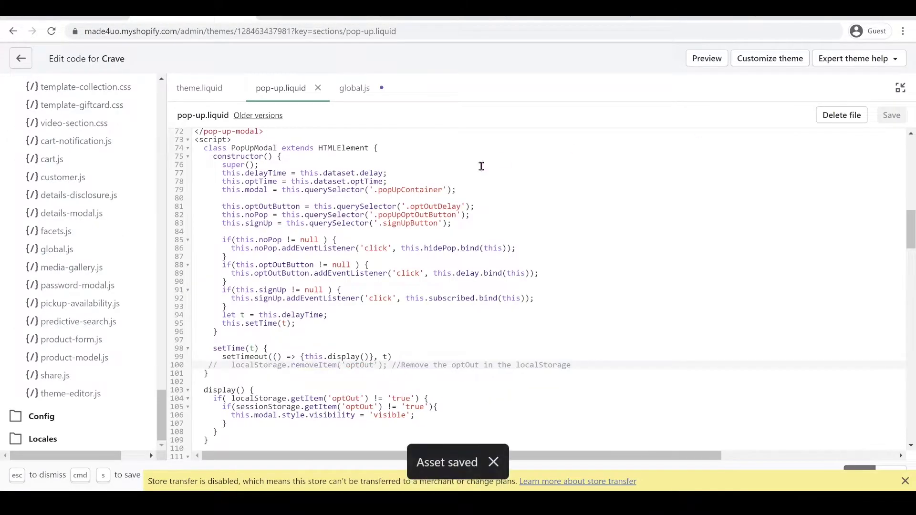
key("ctrl+shift+Tab")
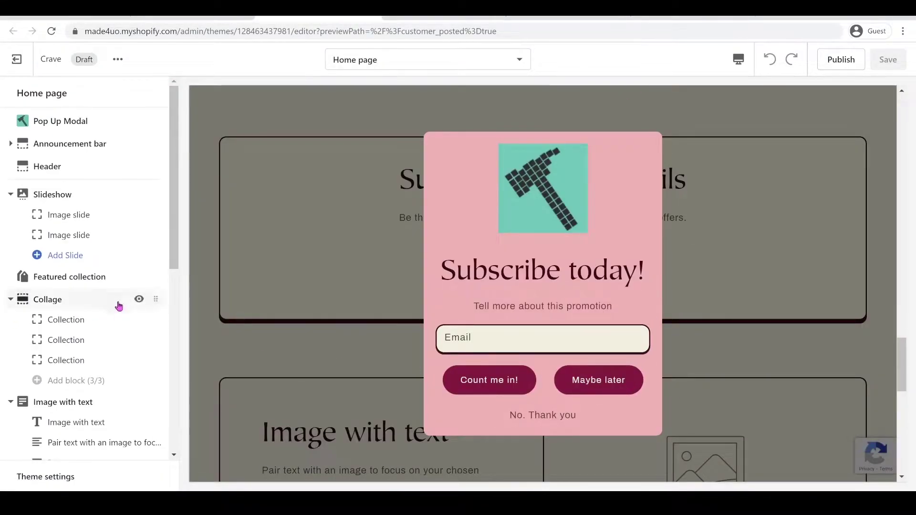
Set the Pop Up Modal opt time to 1 minute, save, and dismiss the pop-up with Maybe later.
left_click(63, 122)
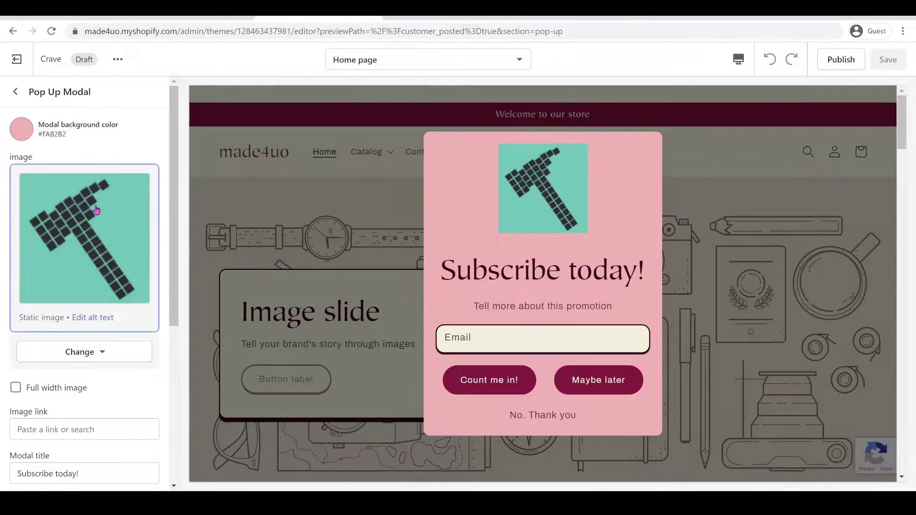
scroll(121, 220, "down", 3)
scroll(117, 229, "down", 3)
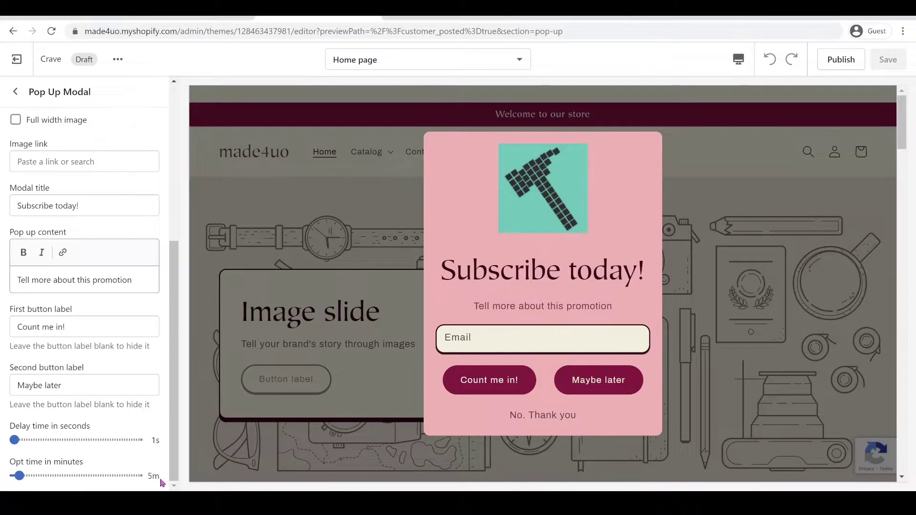
left_click_drag(19, 475, 1, 474)
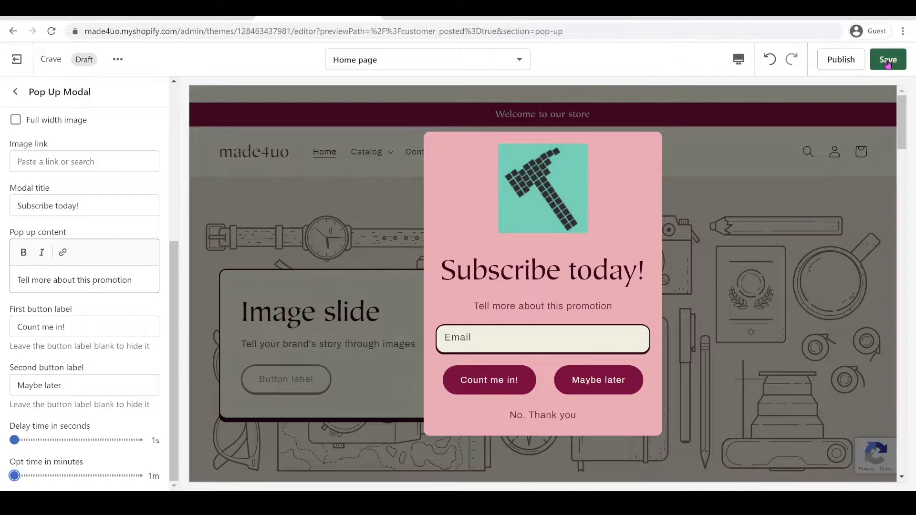
left_click(888, 59)
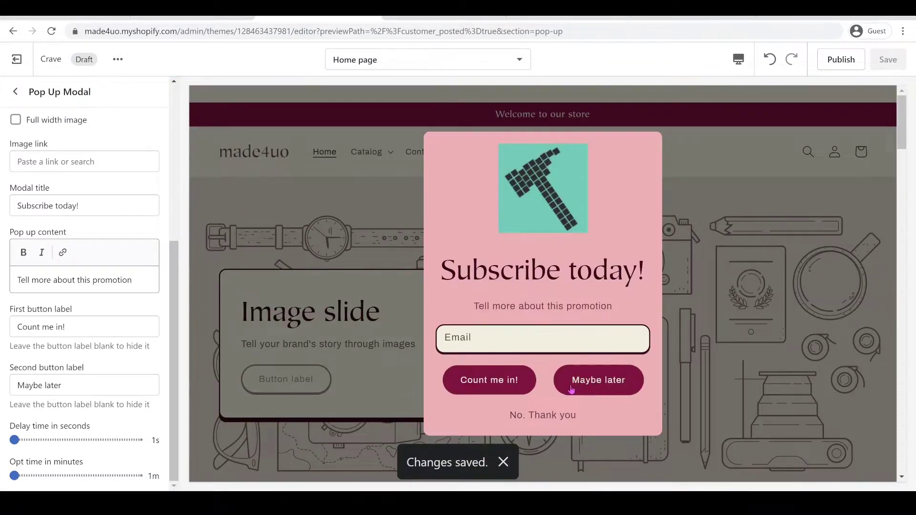
left_click(602, 386)
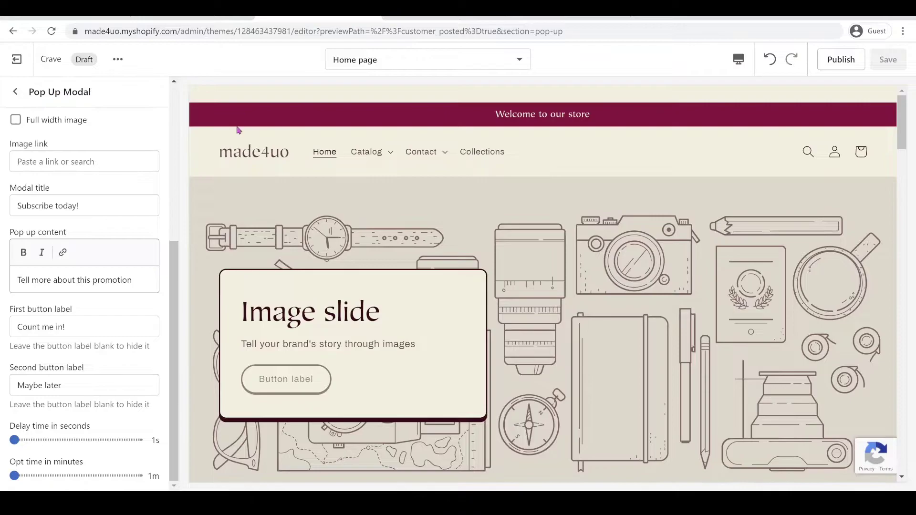
Review the Pop Up Modal settings, including the hammer image setting.
scroll(82, 134, "up", 5)
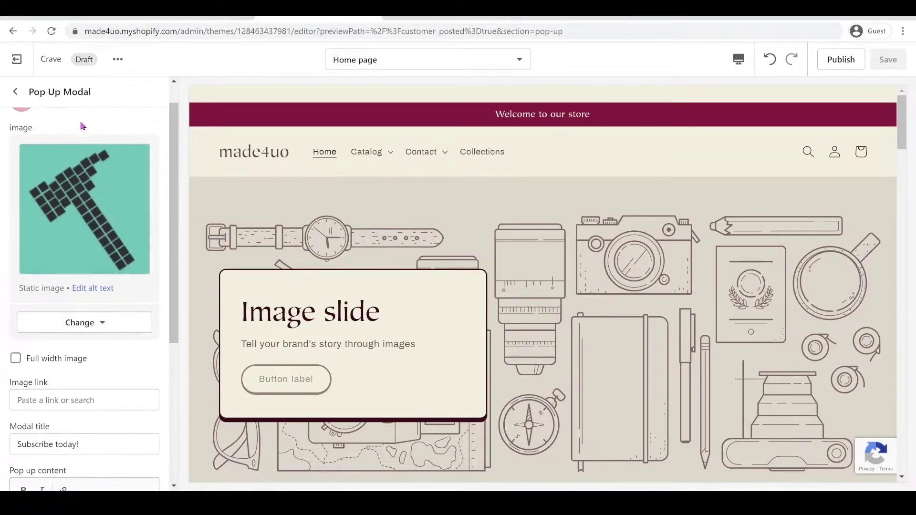
scroll(76, 132, "up", 1)
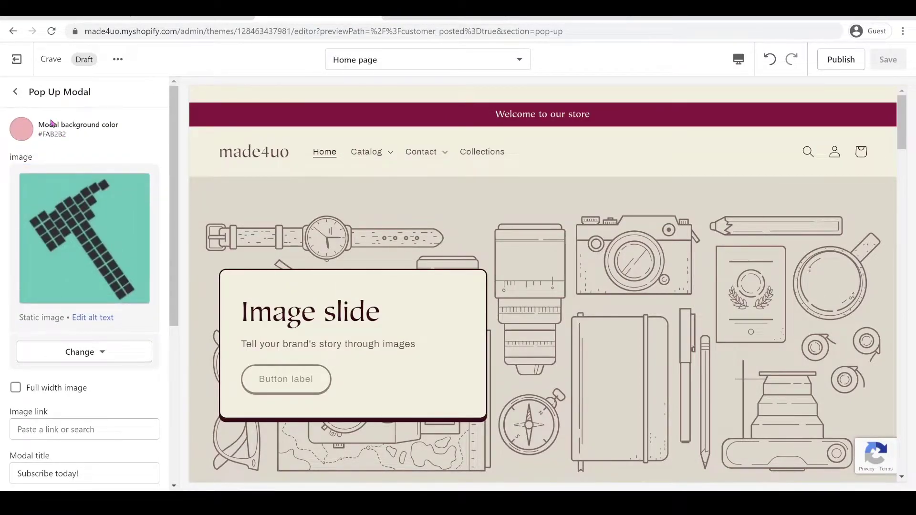
left_click(41, 185)
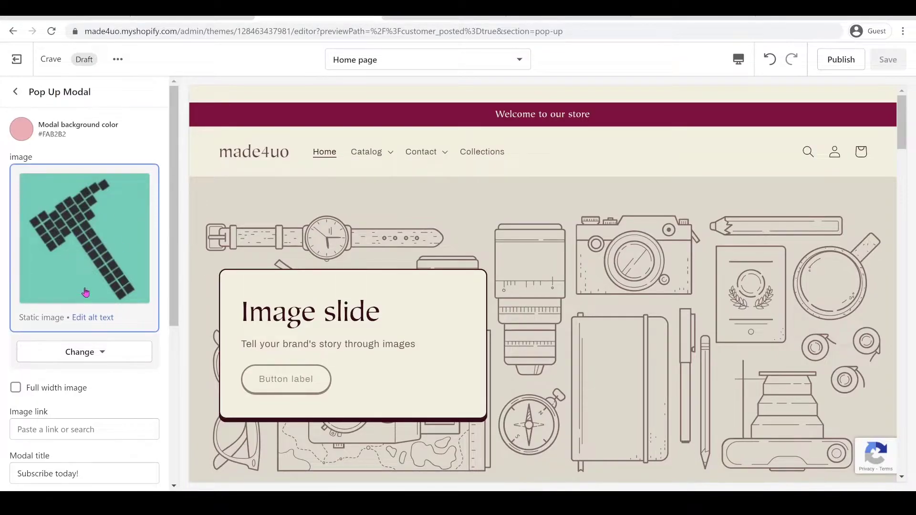
scroll(83, 289, "down", 3)
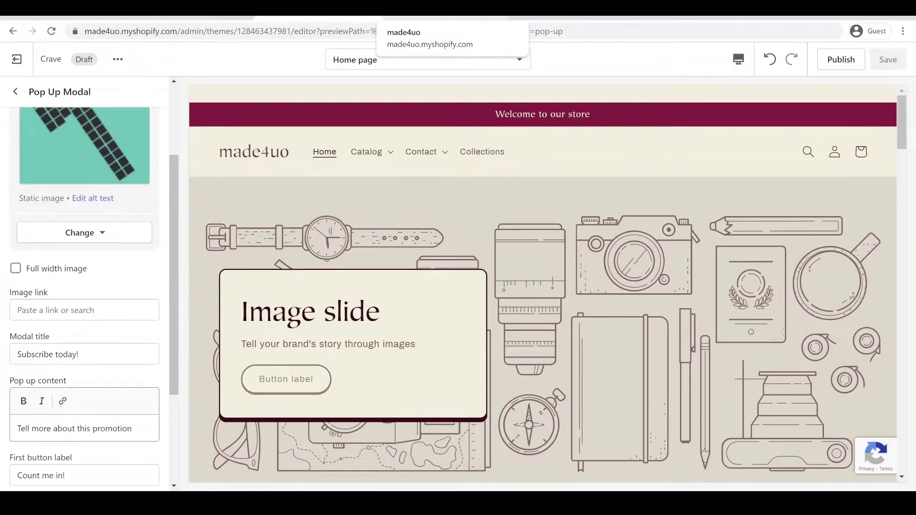
Check the live storefront, then dismiss the reappeared pop-up with No. Thank you.
left_click(443, 19)
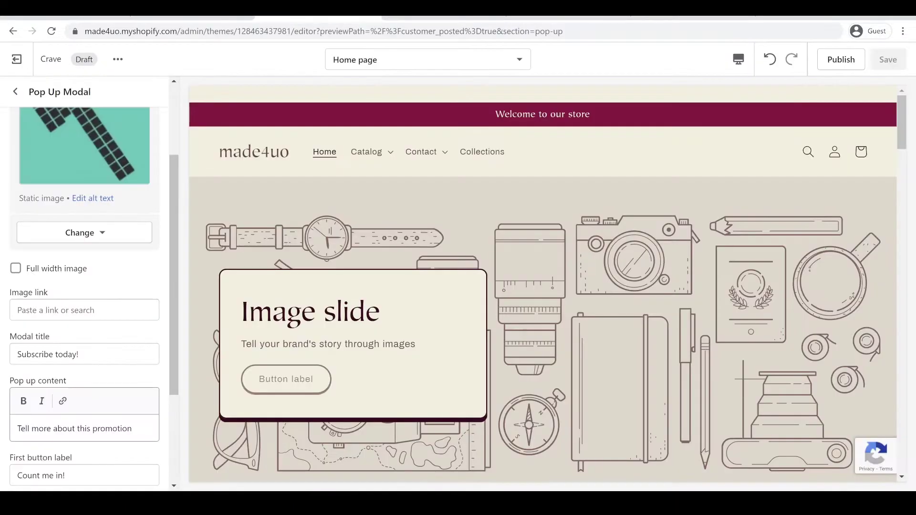
scroll(10, 339, "down", 1)
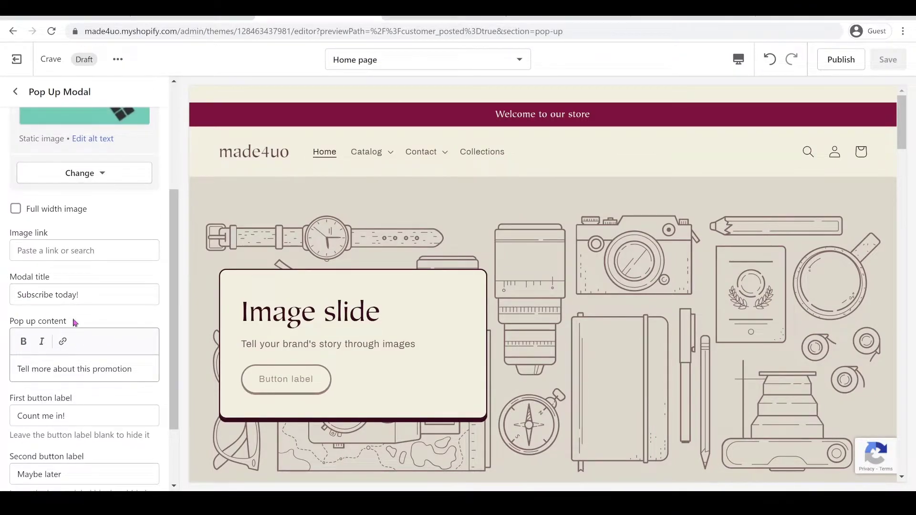
scroll(85, 372, "down", 1)
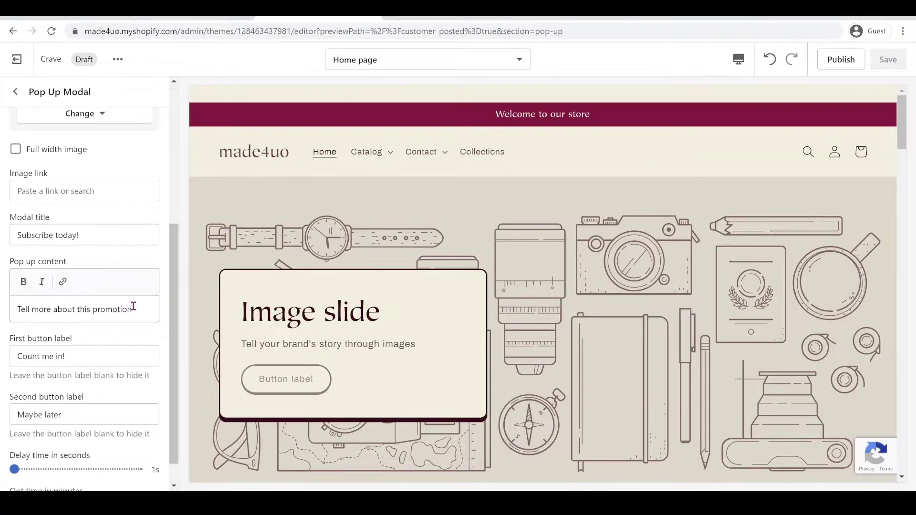
scroll(134, 305, "down", 1)
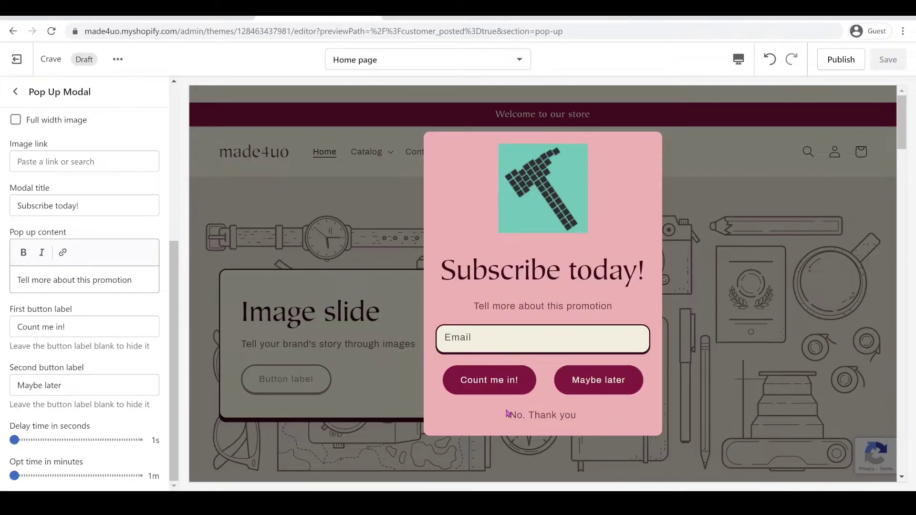
left_click(538, 417)
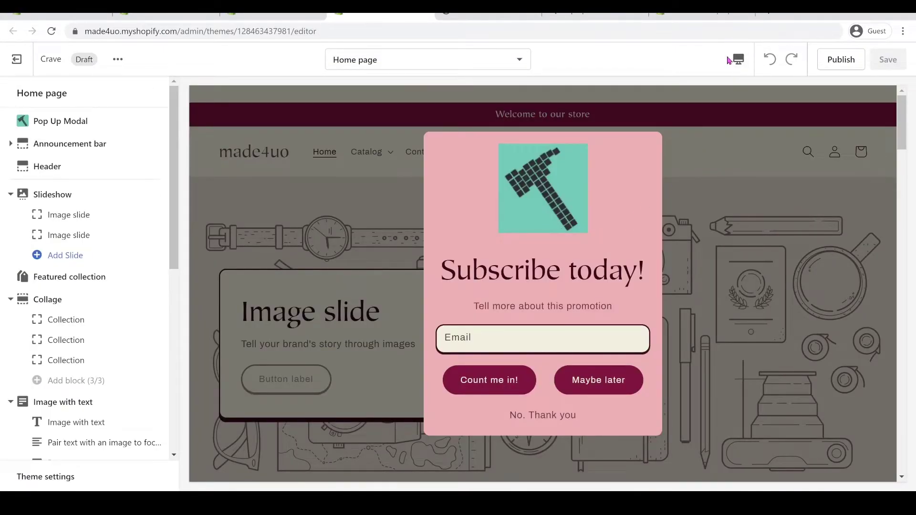
Switch the theme editor preview to the Mobile layout.
left_click(730, 60)
left_click(759, 95)
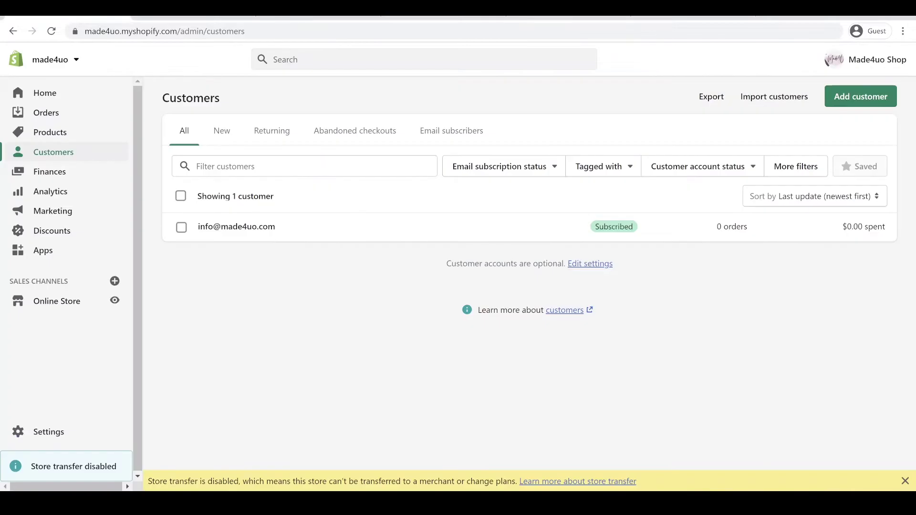
Open the Sense theme's code editor from the Themes page.
left_click(50, 302)
scroll(423, 249, "down", 8)
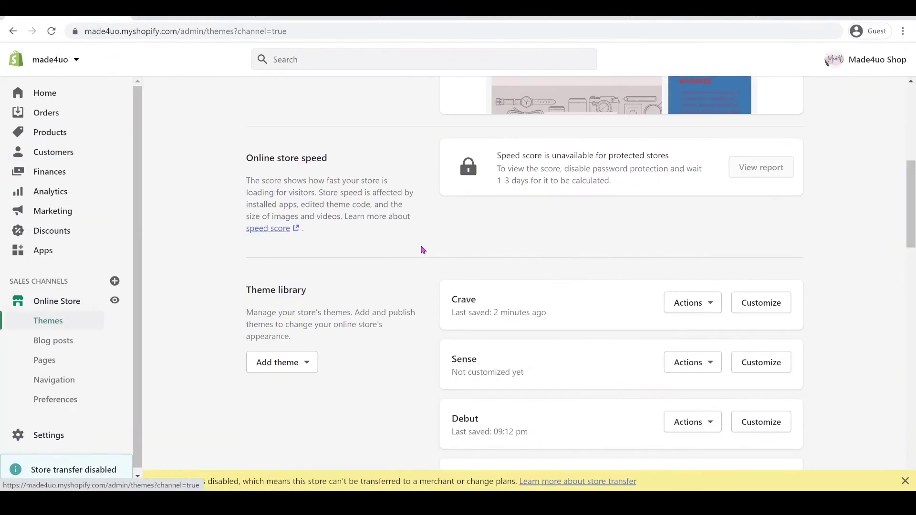
scroll(422, 250, "down", 3)
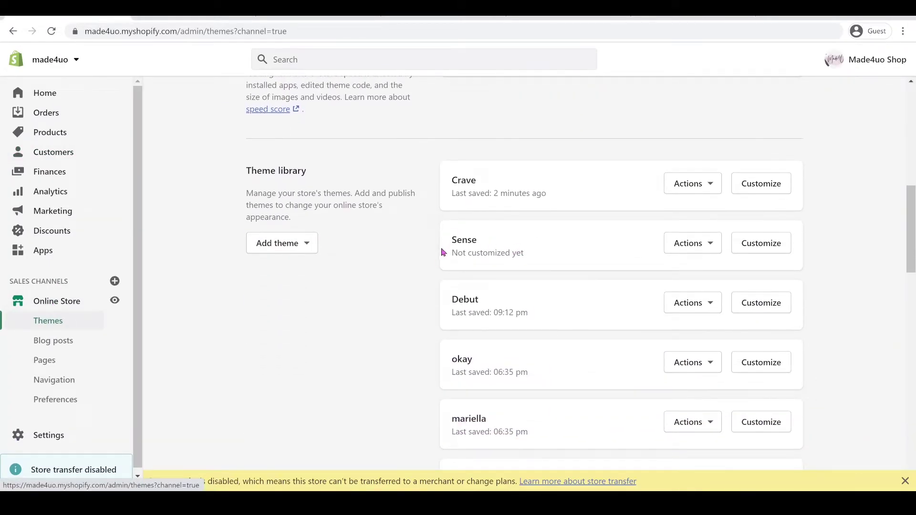
scroll(582, 257, "up", 6)
scroll(410, 145, "down", 6)
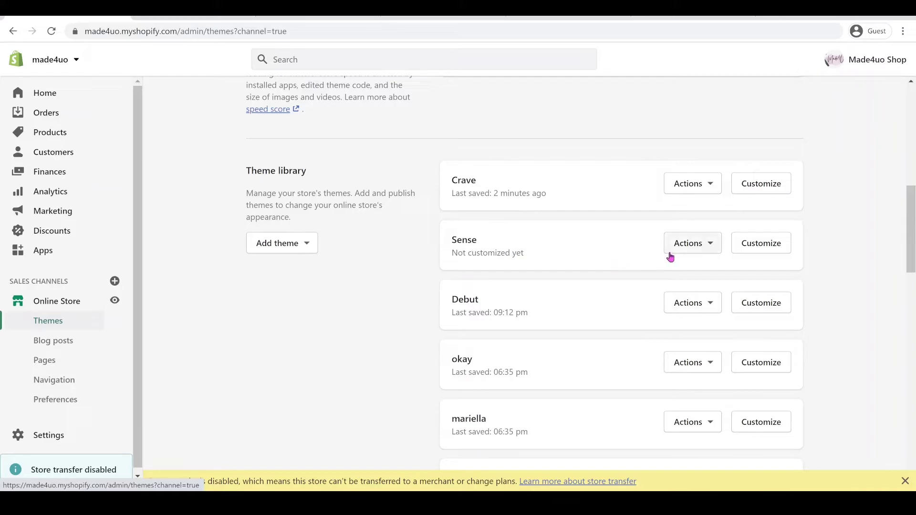
left_click(687, 238)
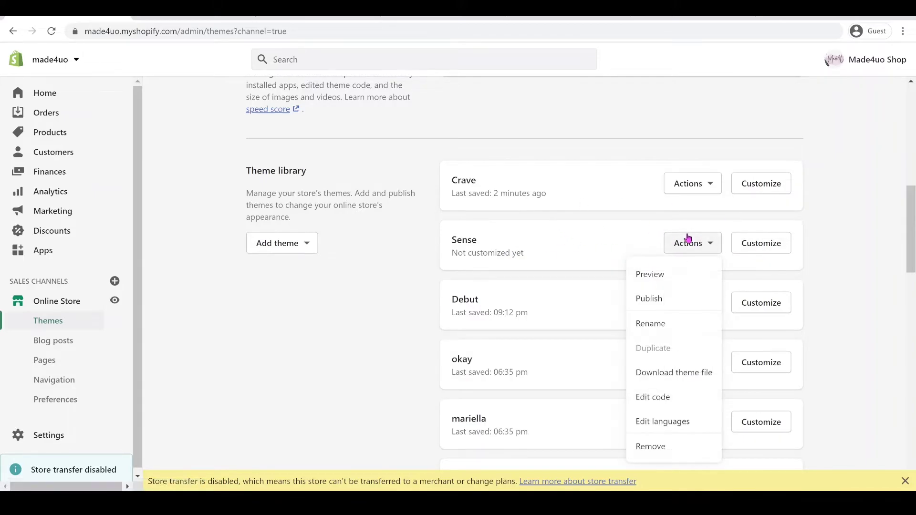
left_click(633, 395)
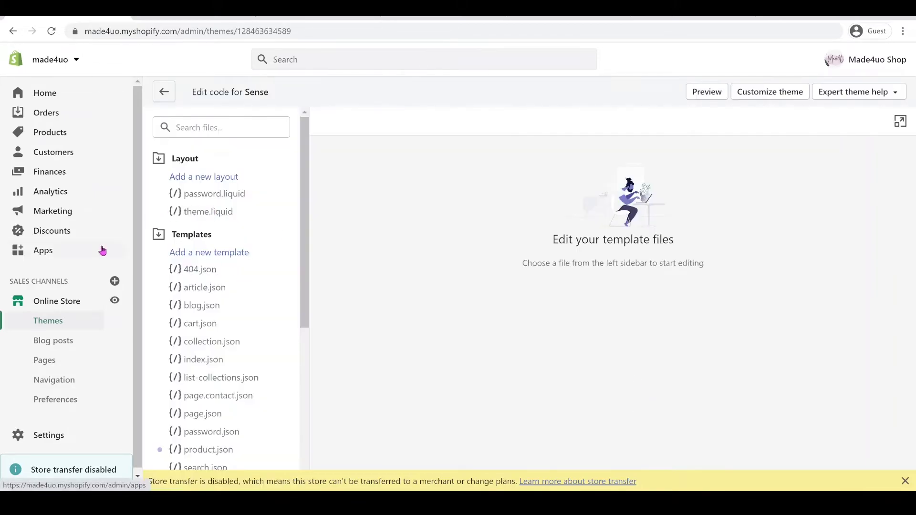
Add a new section named pop-up under the Sections folder.
left_click(179, 233)
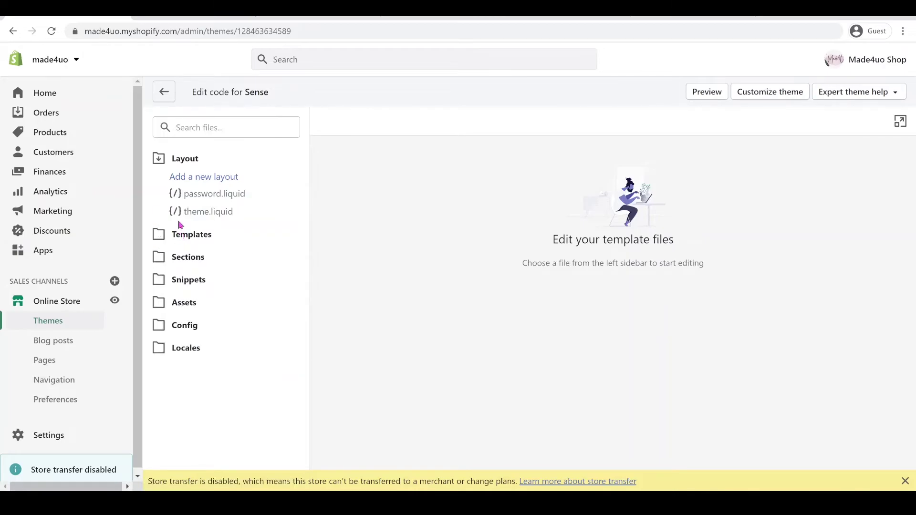
left_click(167, 157)
left_click(187, 204)
left_click(219, 224)
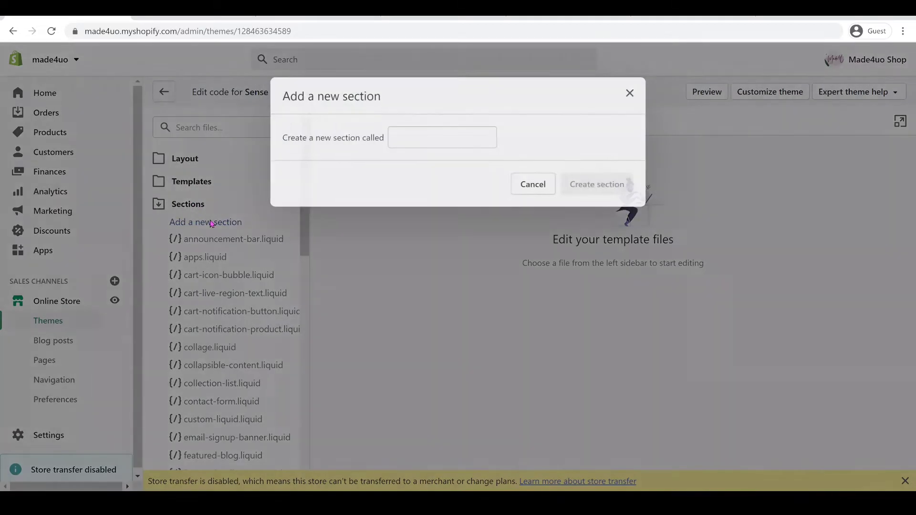
left_click(433, 134)
type("po")
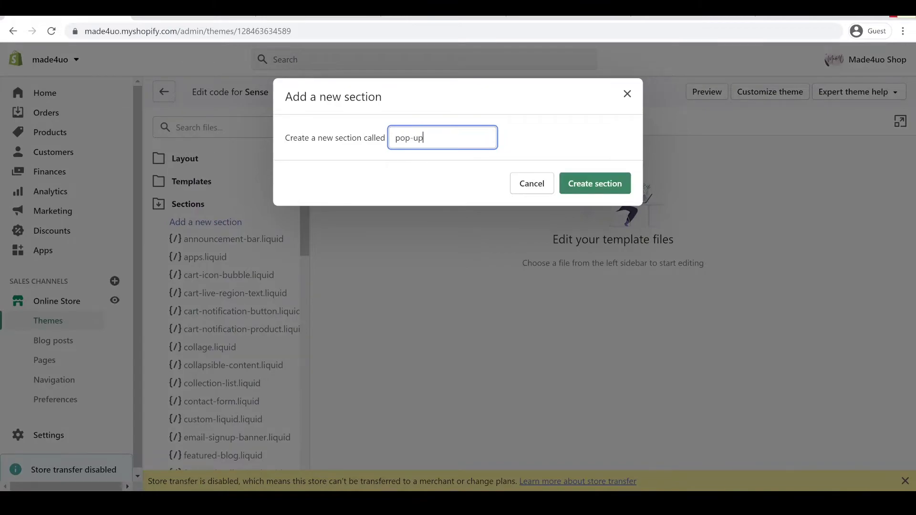
type("p-up")
left_click(583, 184)
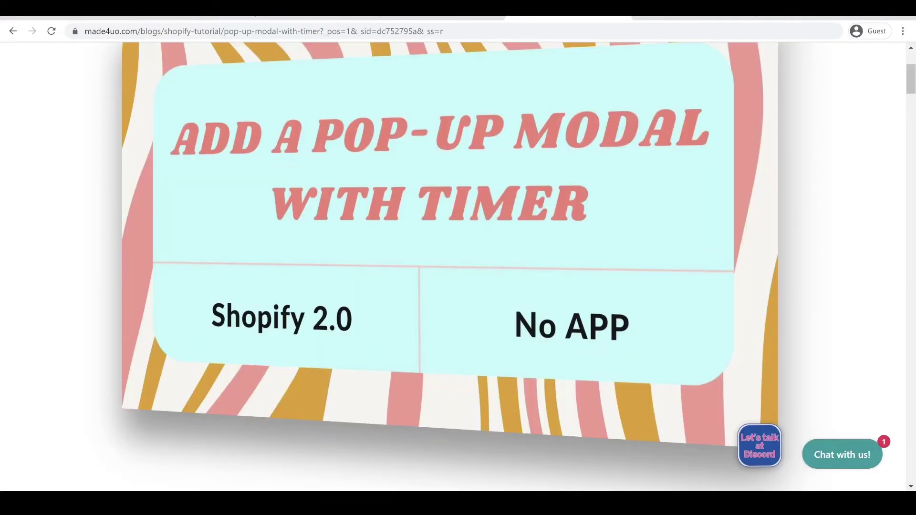
Replace the default pop-up.liquid template with the tutorial's copied pop-up modal code.
scroll(506, 155, "down", 20)
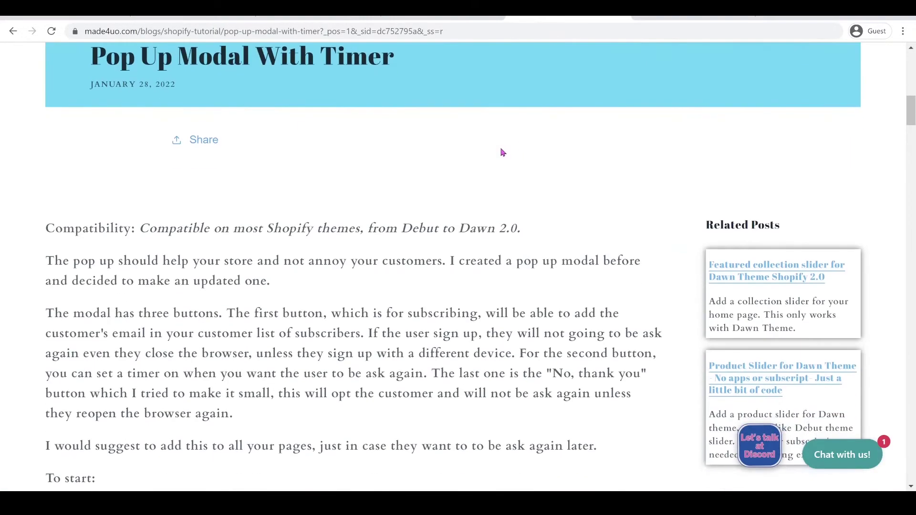
left_click(364, 62)
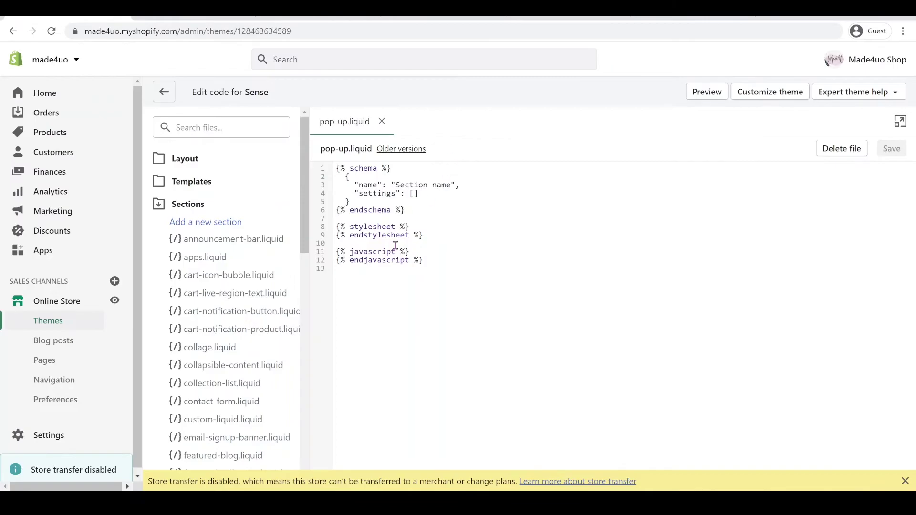
left_click_drag(482, 260, 329, 150)
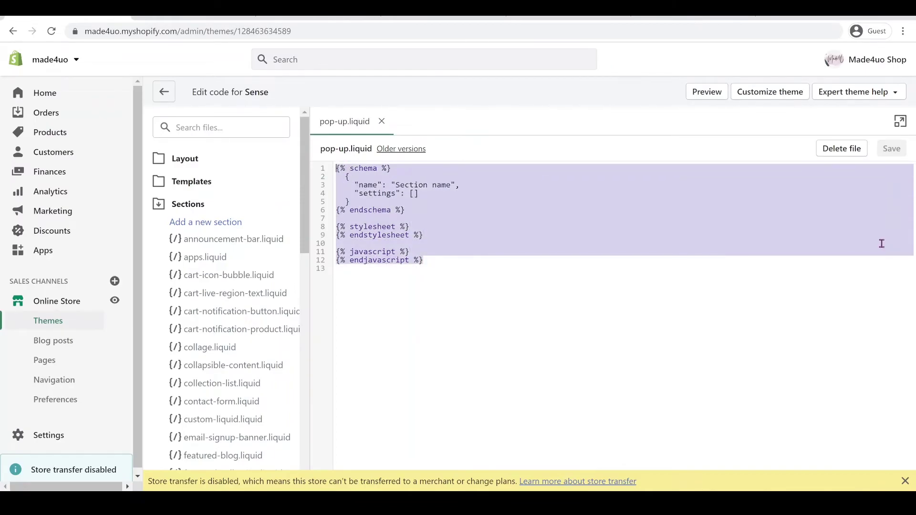
key("BackSpace")
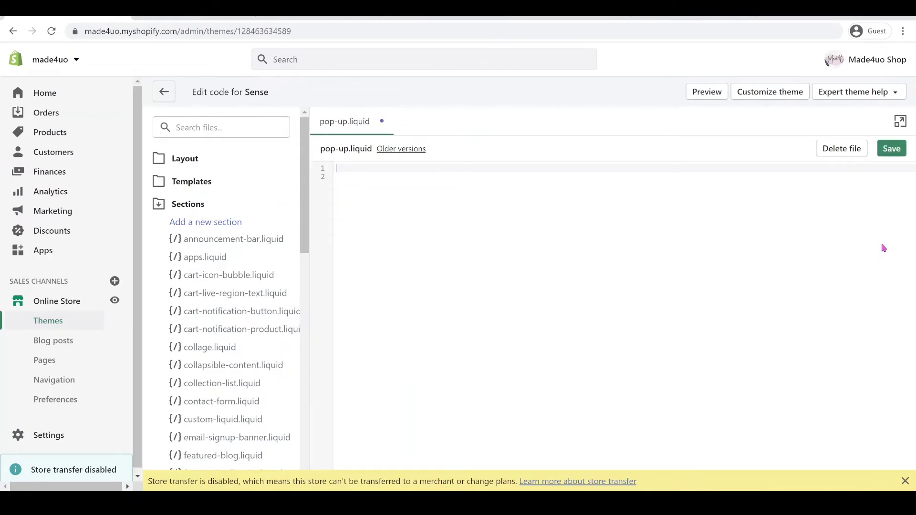
key("ctrl+v")
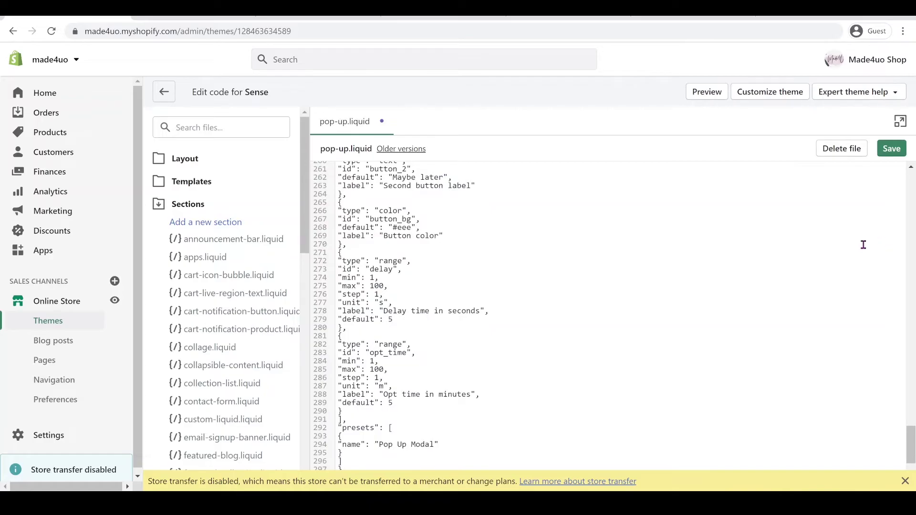
Fix the indentation of the whole pop-up.liquid file and save it.
scroll(867, 248, "up", 20)
scroll(867, 248, "up", 15)
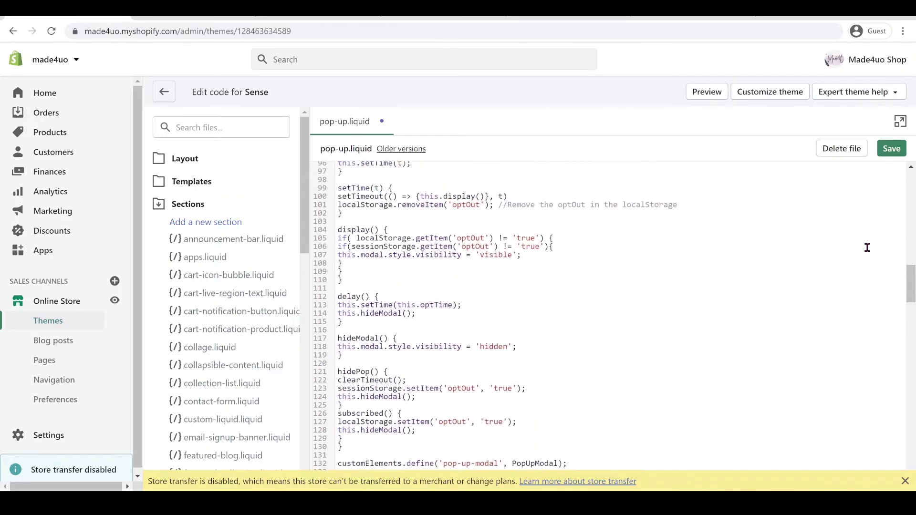
key("ctrl+a")
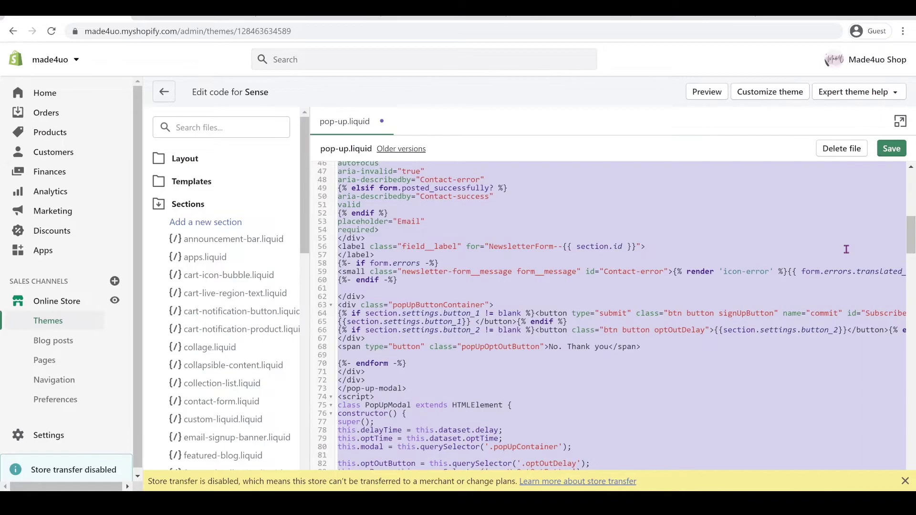
key("shift+Tab")
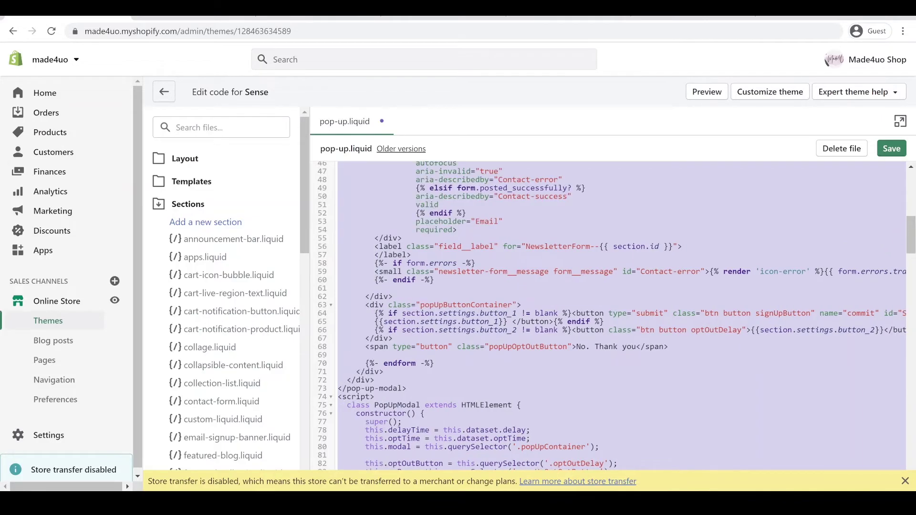
left_click(890, 149)
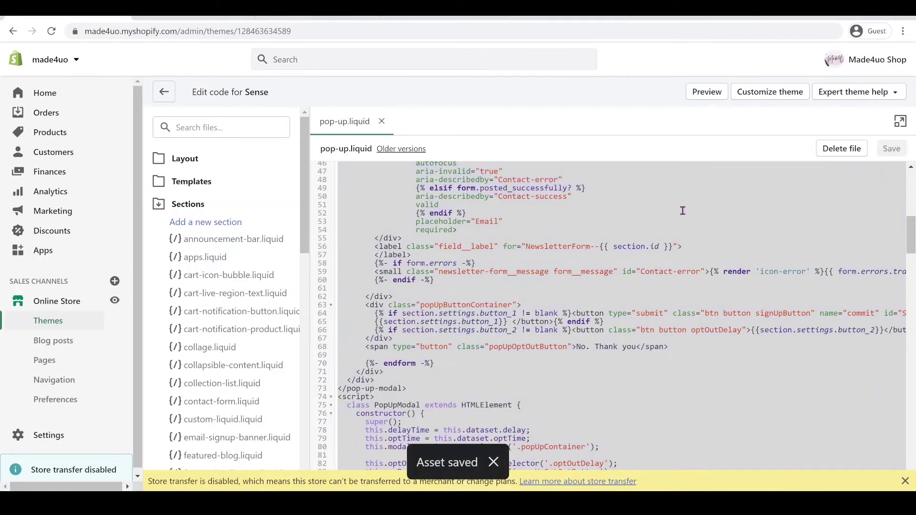
scroll(680, 212, "up", 3)
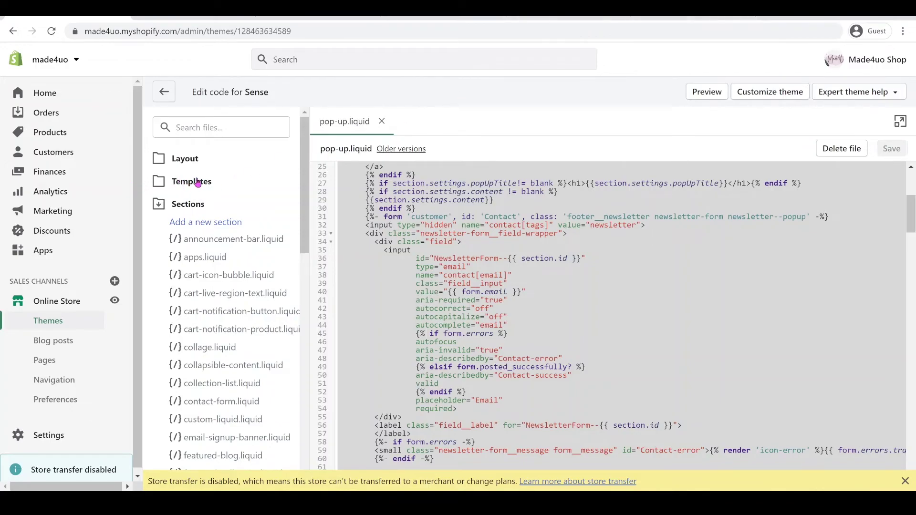
Open Layout/theme.liquid and copy the {% section 'pop-up' %} line from the blog's step 3.
left_click(202, 161)
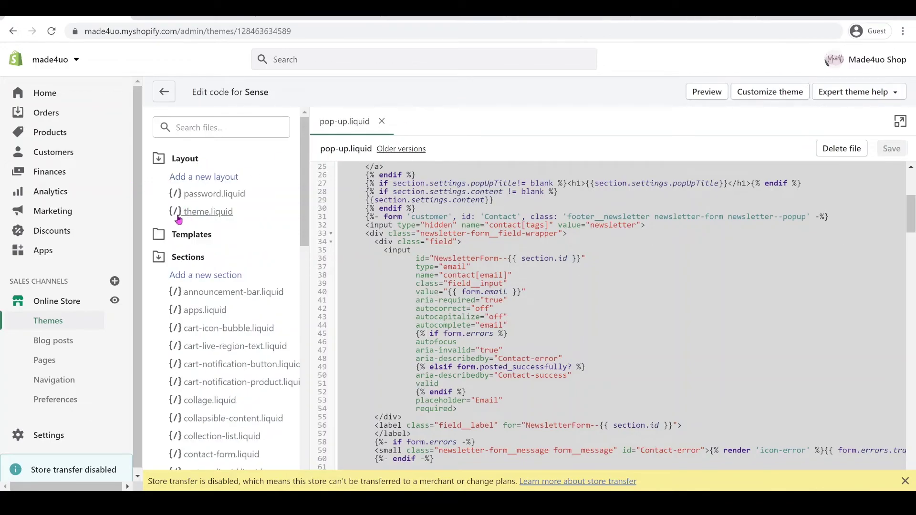
left_click(204, 211)
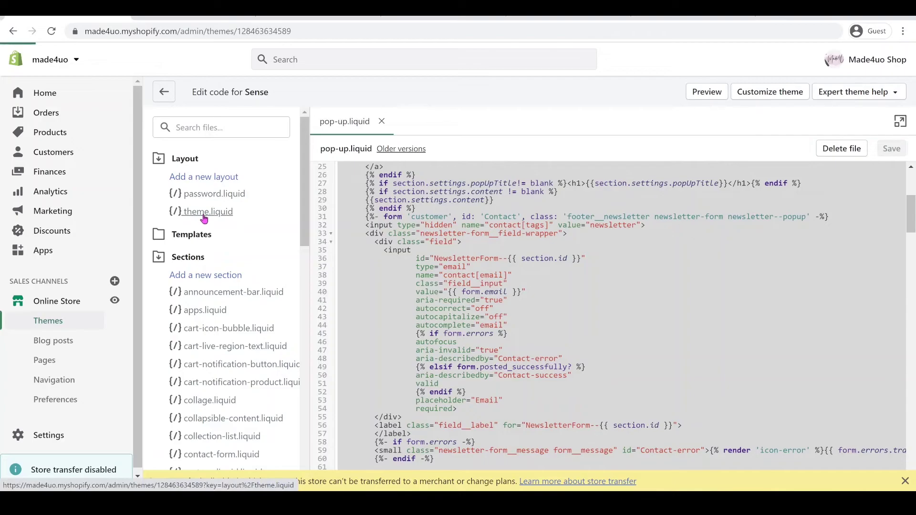
left_click(568, 18)
scroll(604, 220, "down", 20)
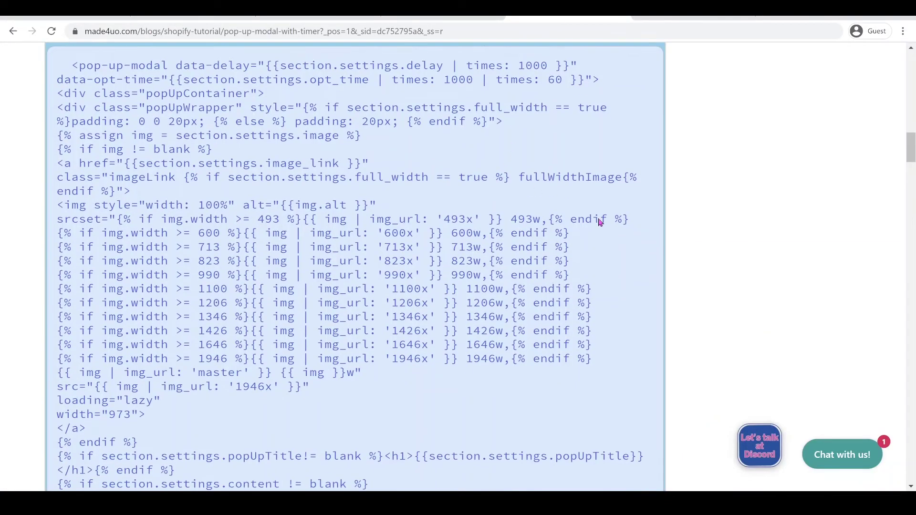
scroll(603, 221, "down", 20)
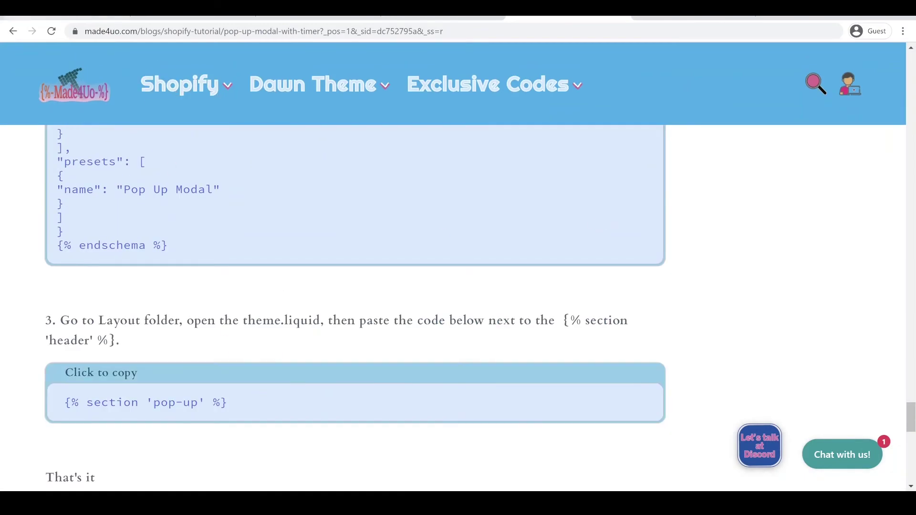
left_click(33, 18)
Paste {% section 'pop-up' %} above {% section 'announcement-bar' %} in theme.liquid and save.
scroll(666, 205, "down", 6)
scroll(665, 204, "down", 15)
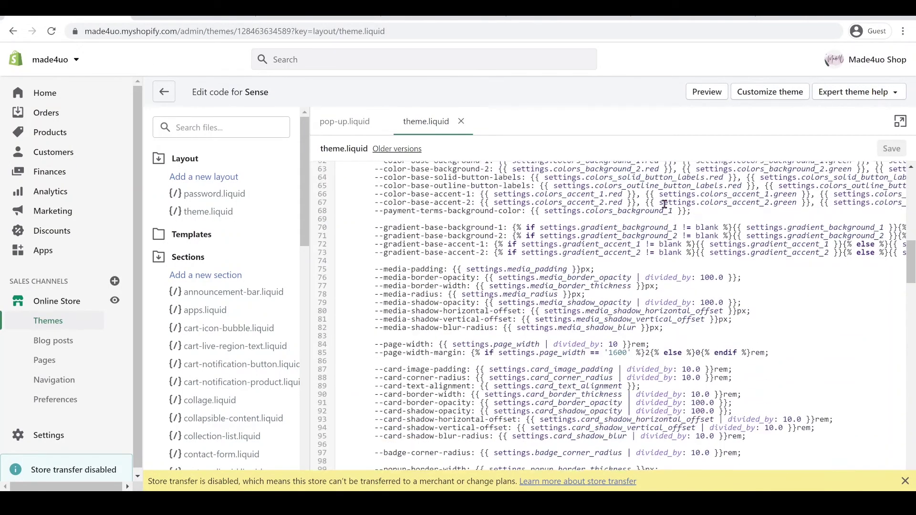
scroll(658, 208, "down", 15)
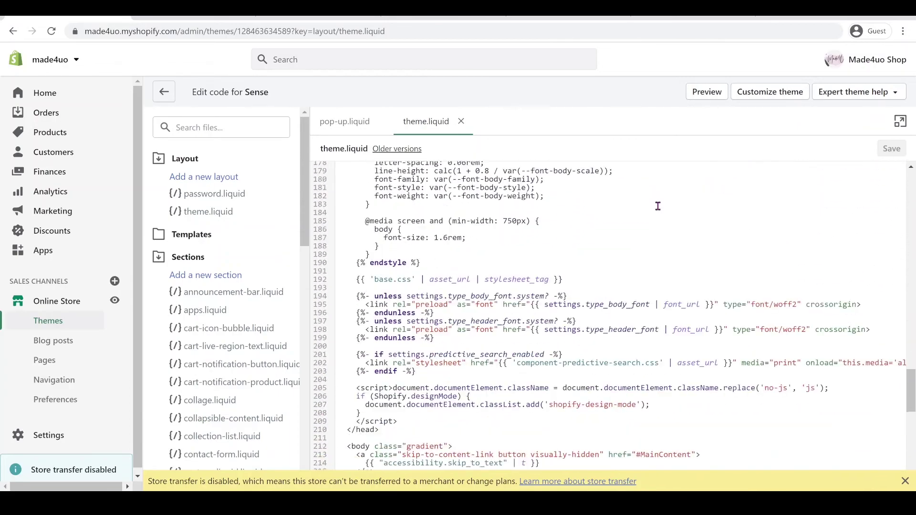
left_click(548, 233)
type("{% section 'pop-up' %}")
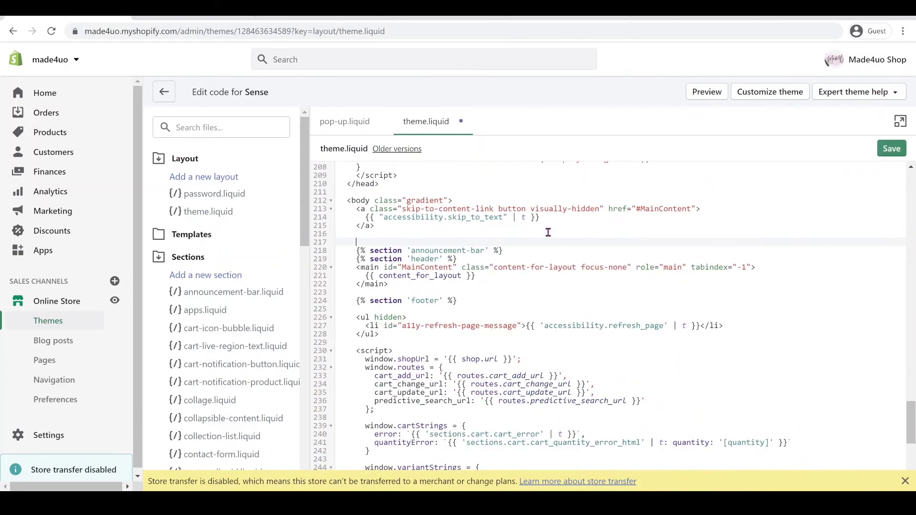
left_click(883, 156)
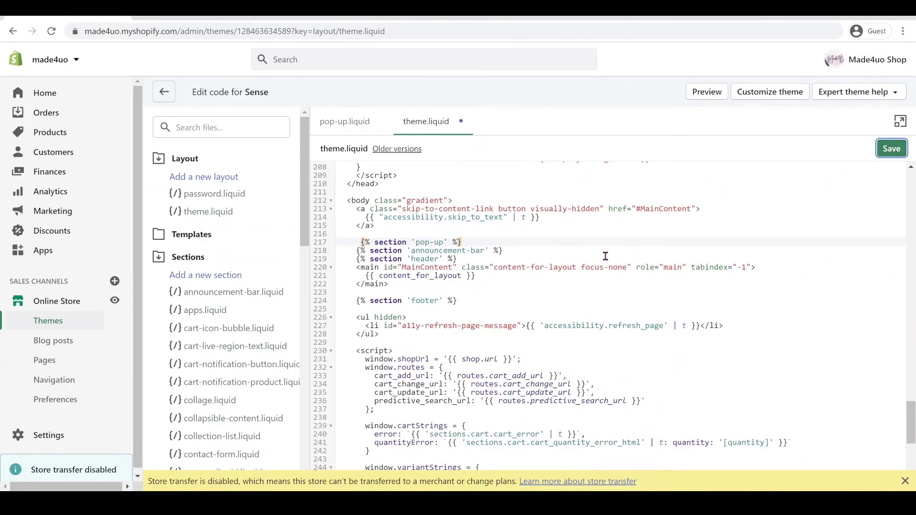
Open the Sense theme customizer and select the Home page's Pop Up Modal section to preview its pop-up.
right_click(744, 89)
left_click(778, 99)
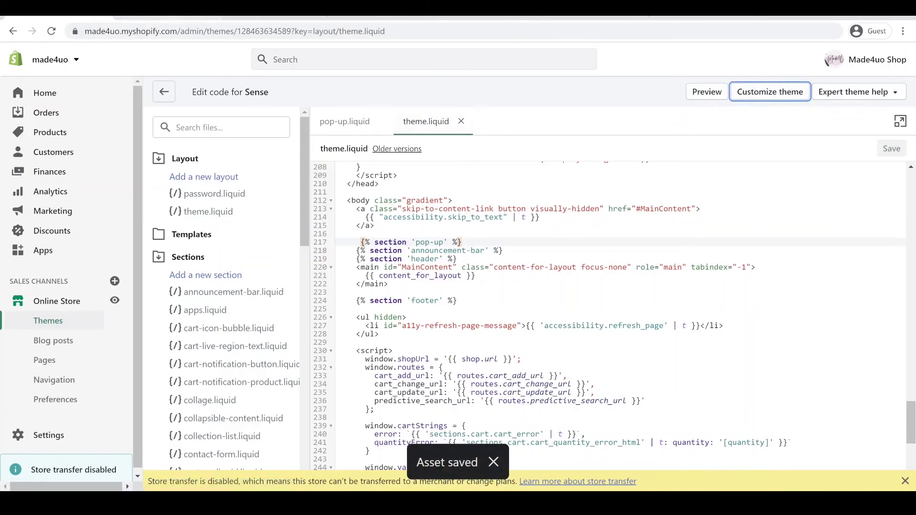
left_click(766, 97)
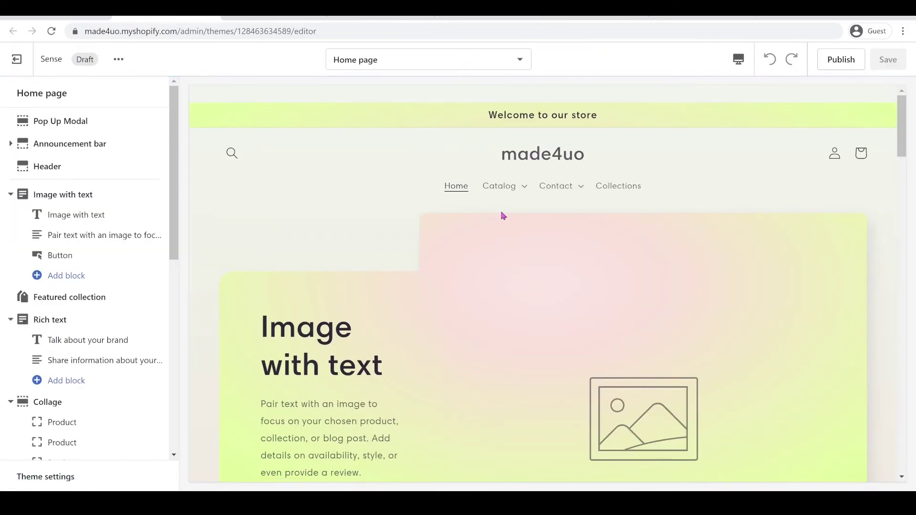
scroll(503, 216, "down", 2)
left_click(61, 120)
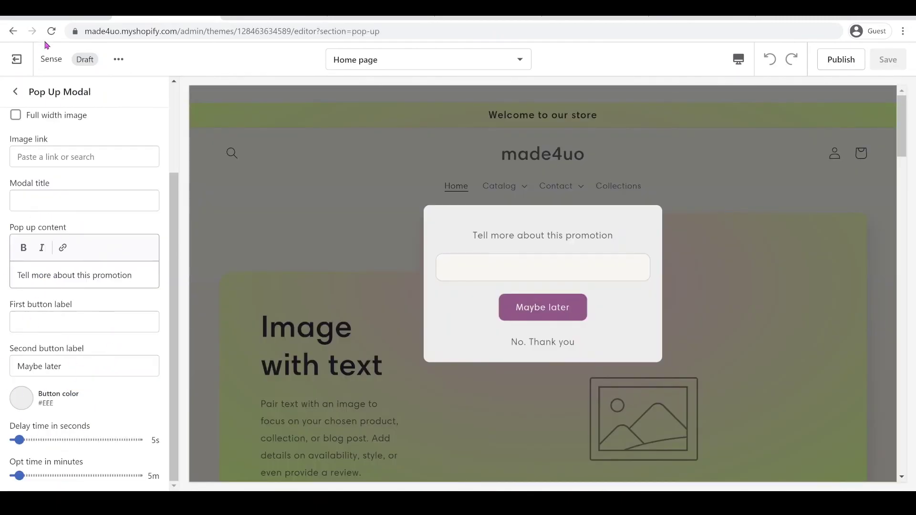
scroll(97, 225, "up", 3)
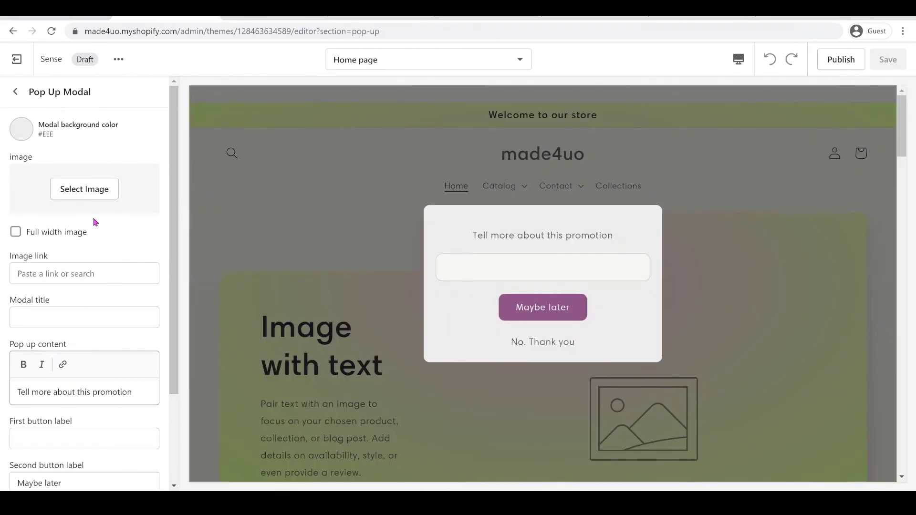